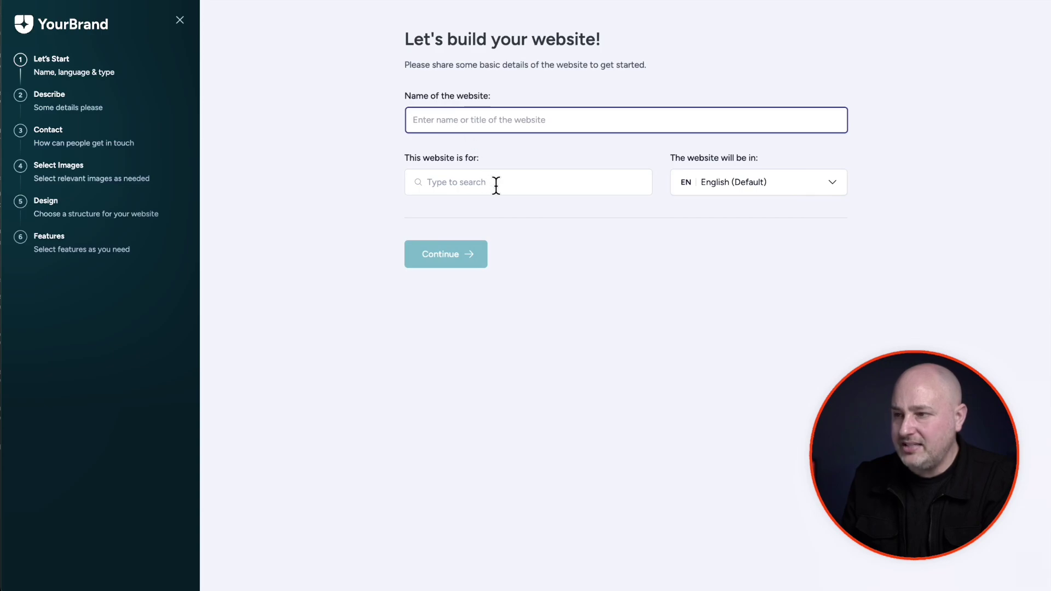
Step: Set Jane's Yoga Studio's category to Yoga and keep English (Default) as the language
click(538, 186)
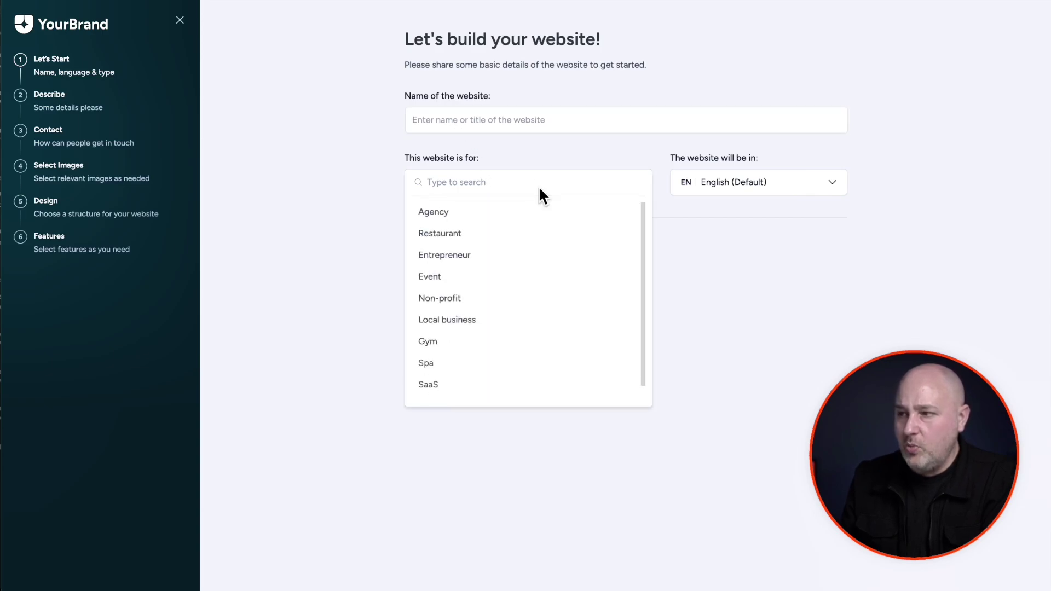
click(771, 188)
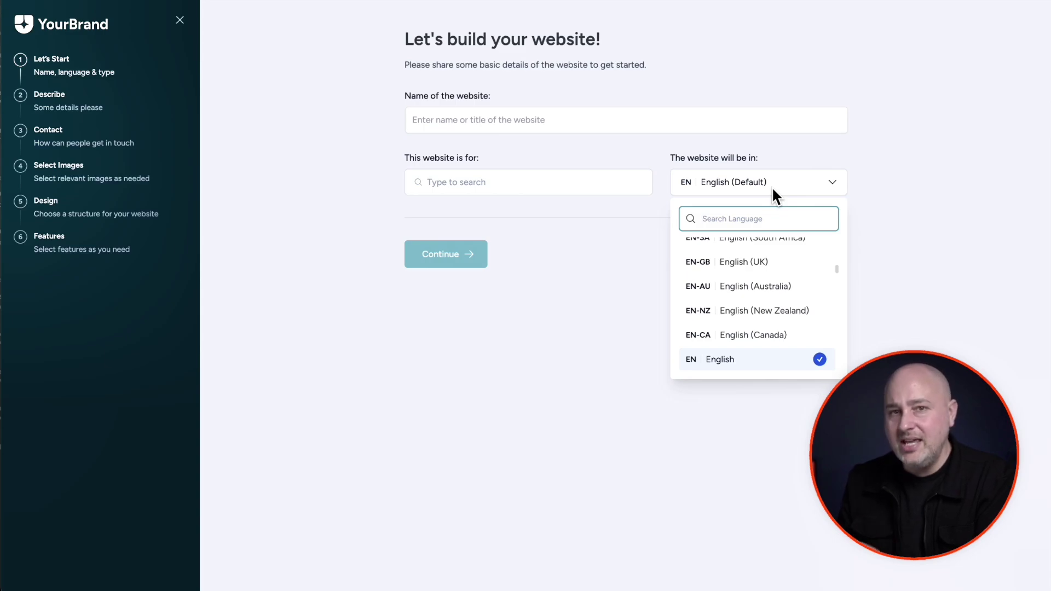
click(570, 246)
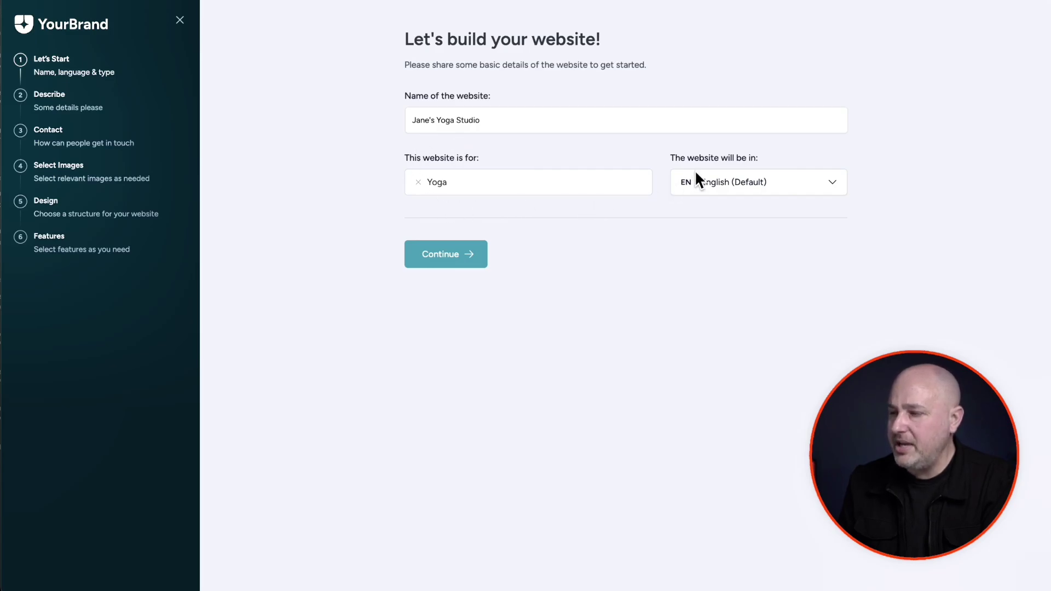
click(452, 261)
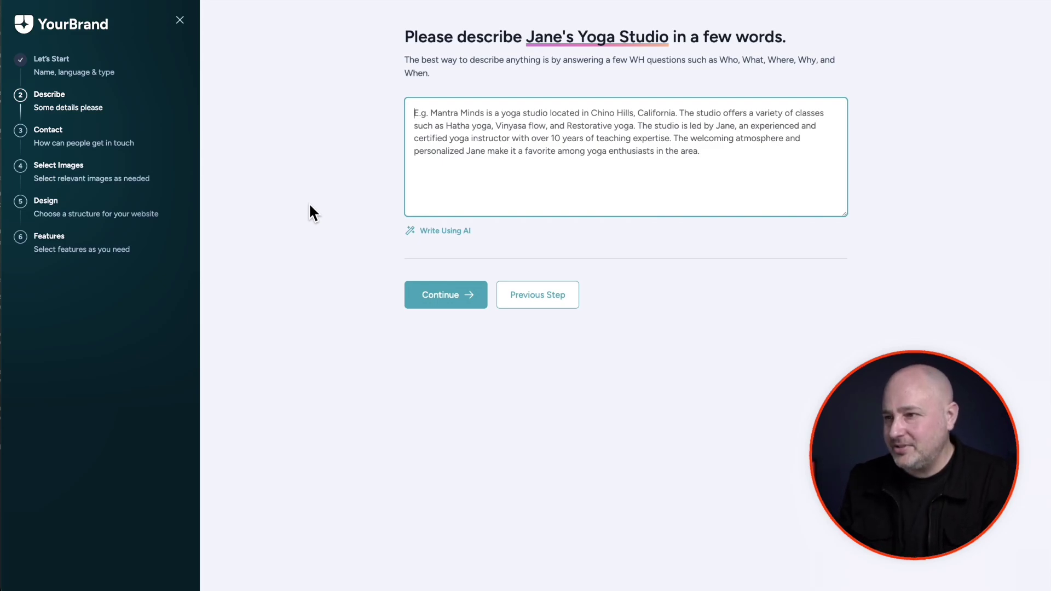
Step: Paste the description (founded 10 years ago, hot yoga, Santa Monica) and improve it with AI
text(We are a yoga studio founded 10 years ago.  We offer many yoga classes including hot yoga.  We are located in Santa Monica.)
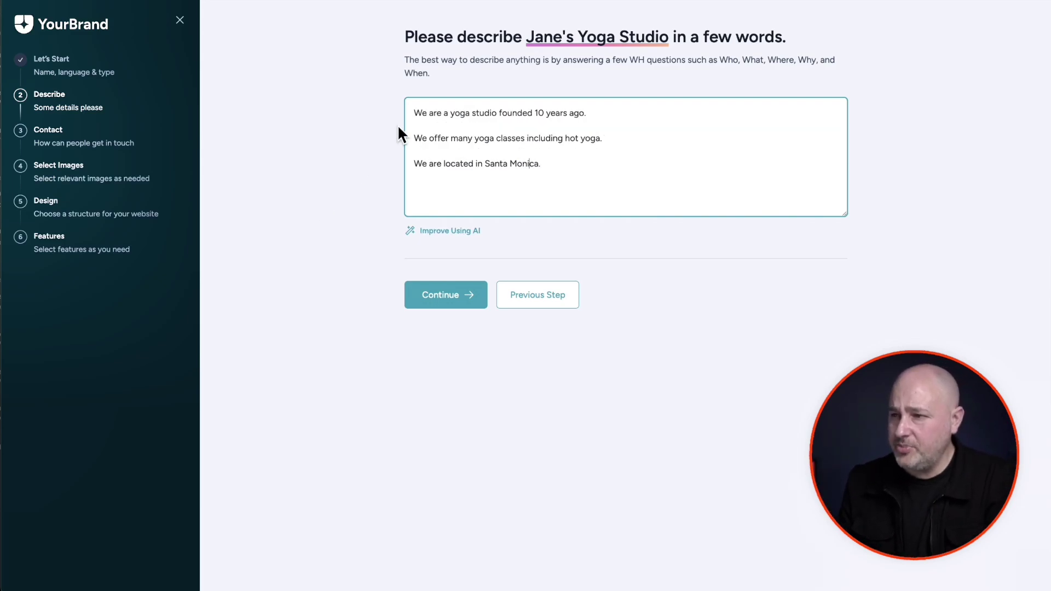
mouse_move(412, 108)
mouse_down()
mouse_move(547, 110)
mouse_move(502, 128)
mouse_up()
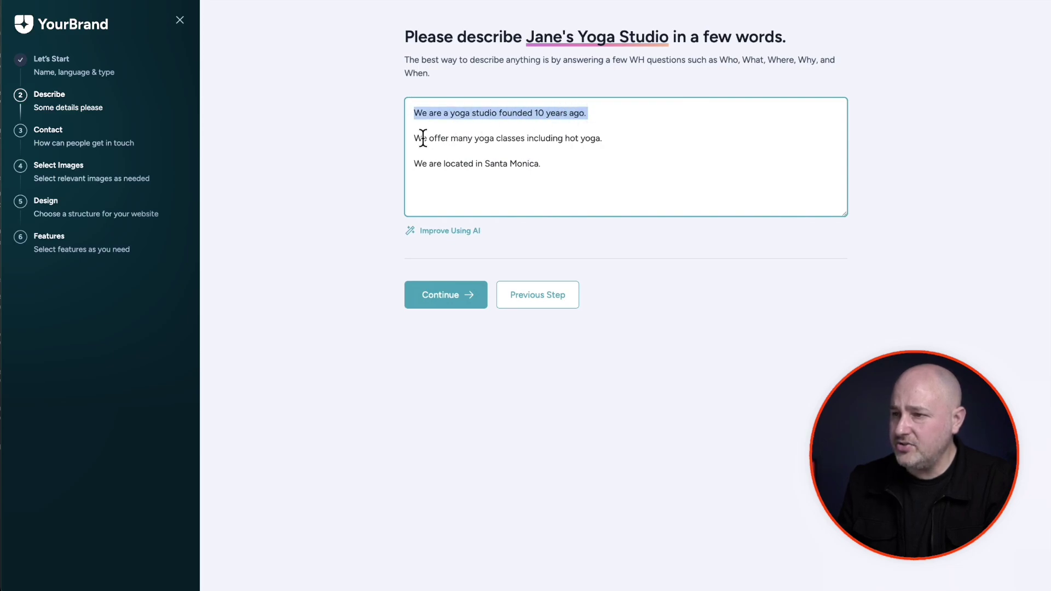
drag(411, 137, 605, 138)
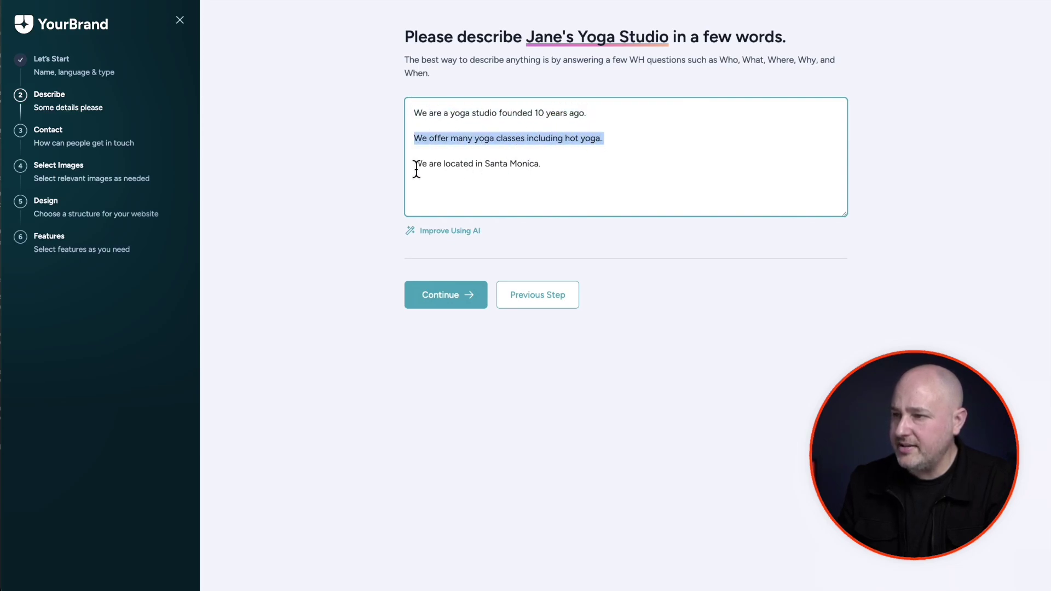
drag(416, 166, 579, 168)
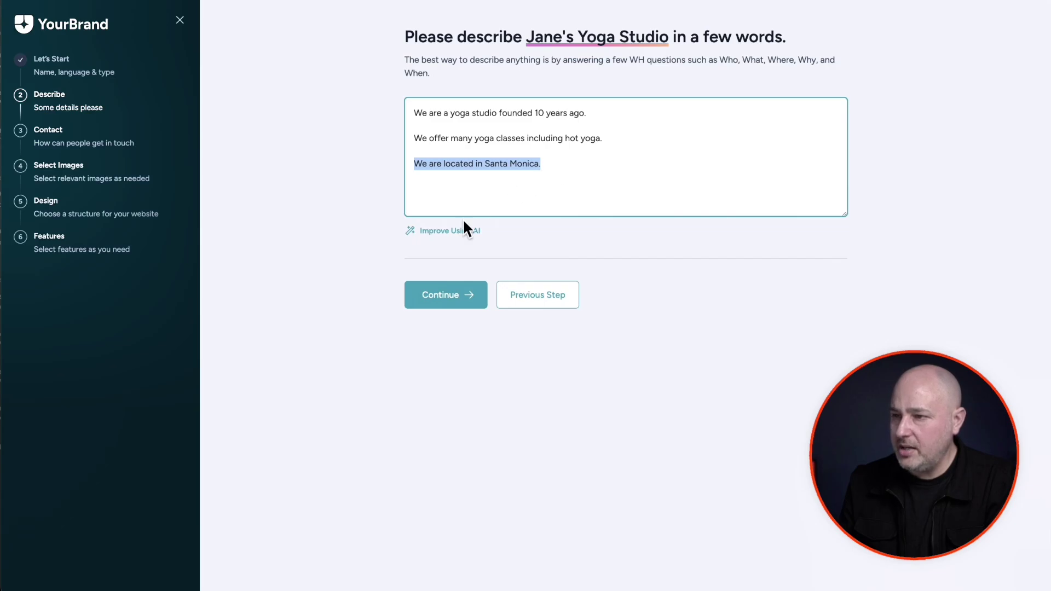
click(447, 234)
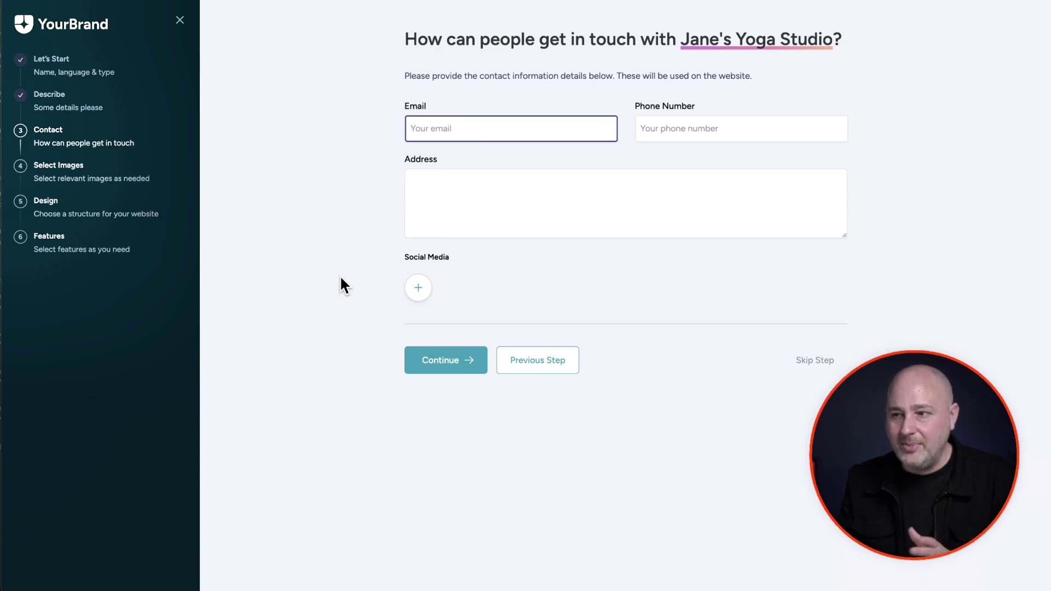
Step: Add Yelp and Google My Business links alongside the studio's email, phone and address
click(418, 289)
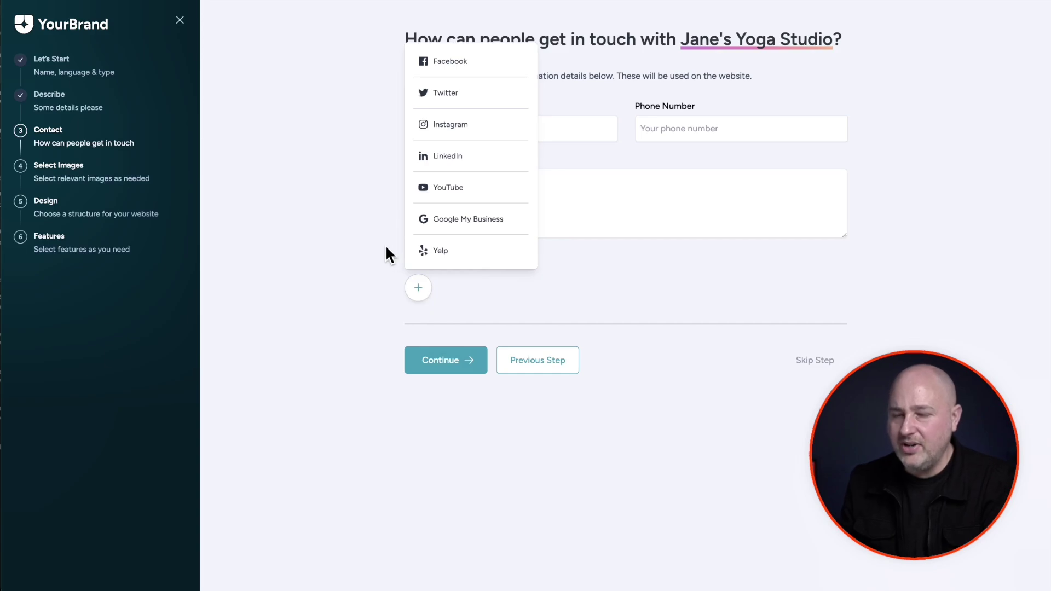
click(341, 274)
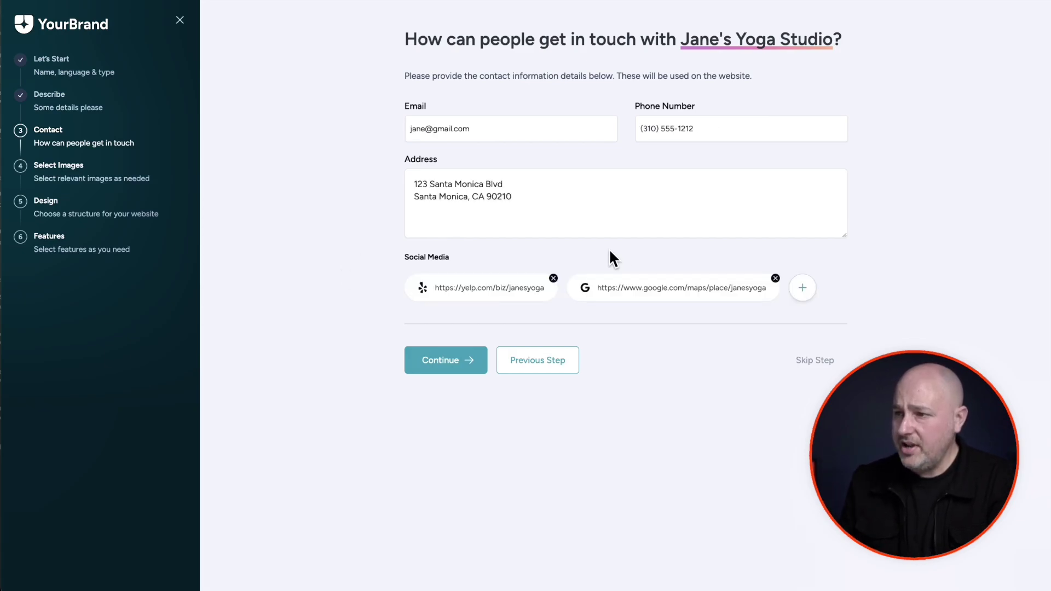
click(444, 369)
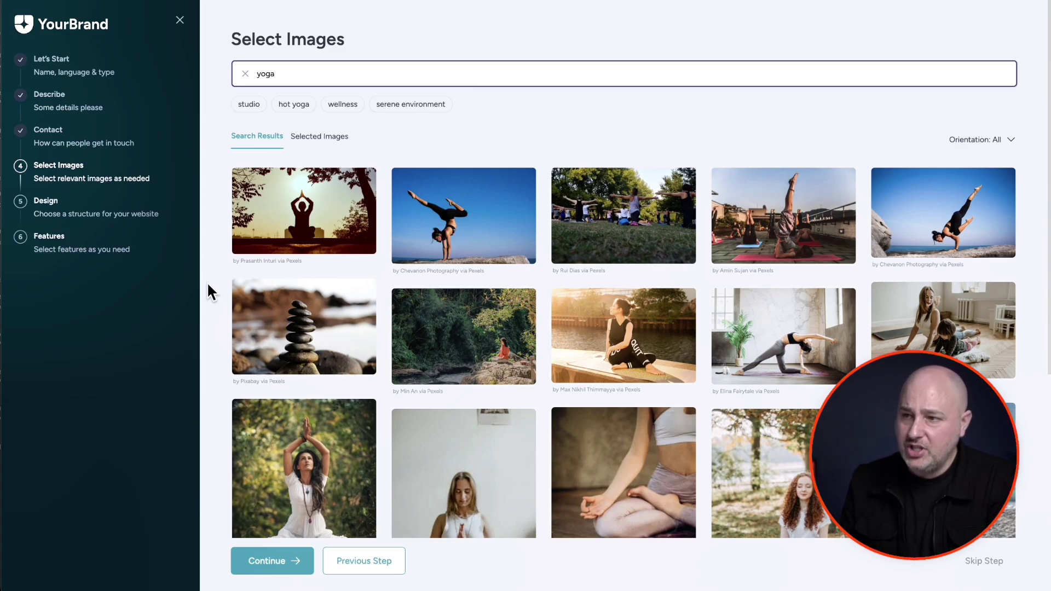
Step: Check the Selected Images tab, then choose 15 yoga images from the search results
click(317, 138)
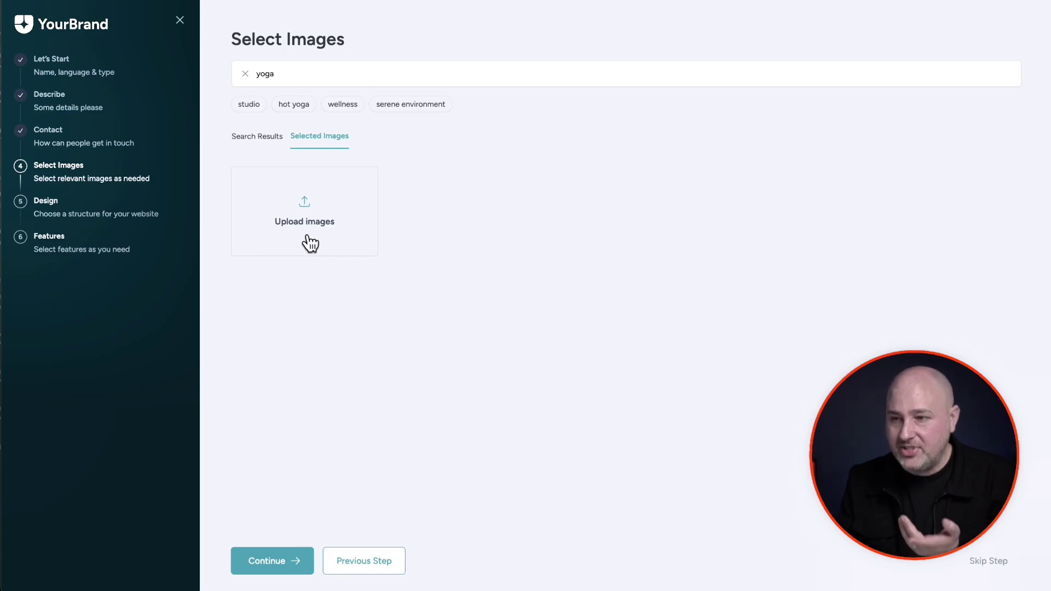
click(256, 141)
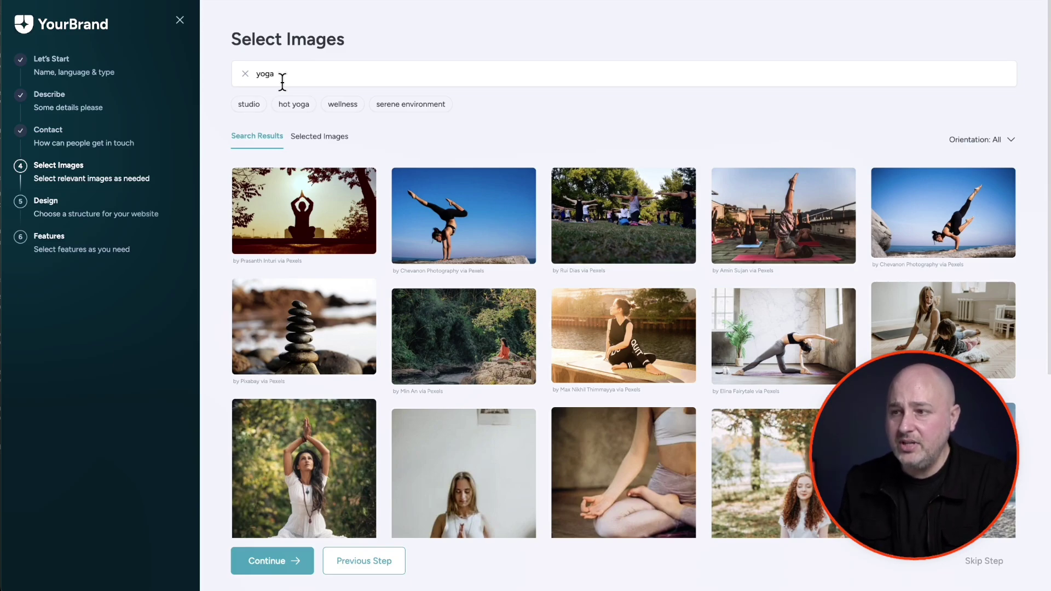
click(282, 83)
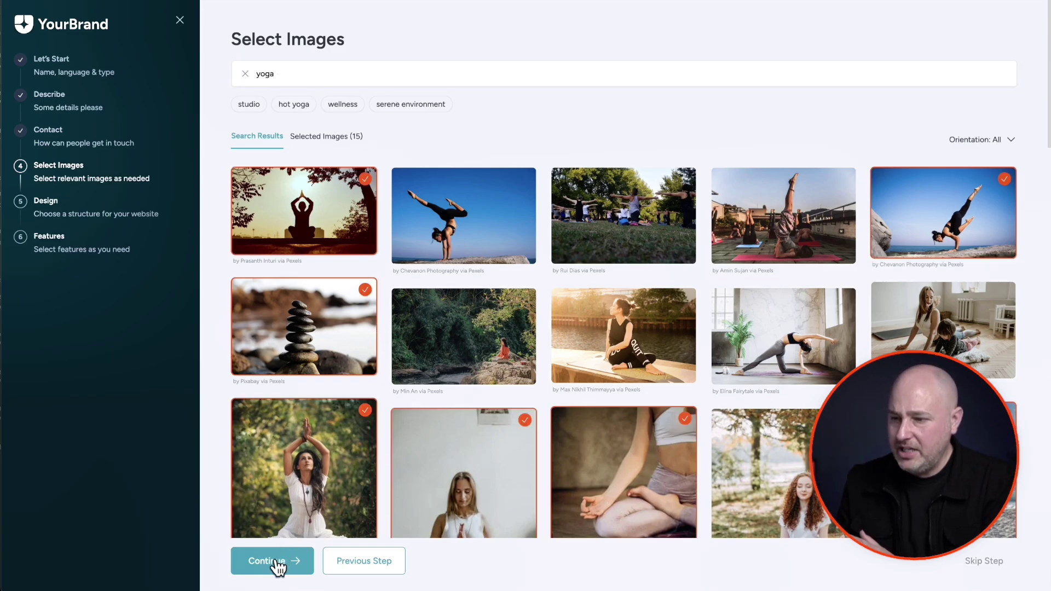
click(276, 571)
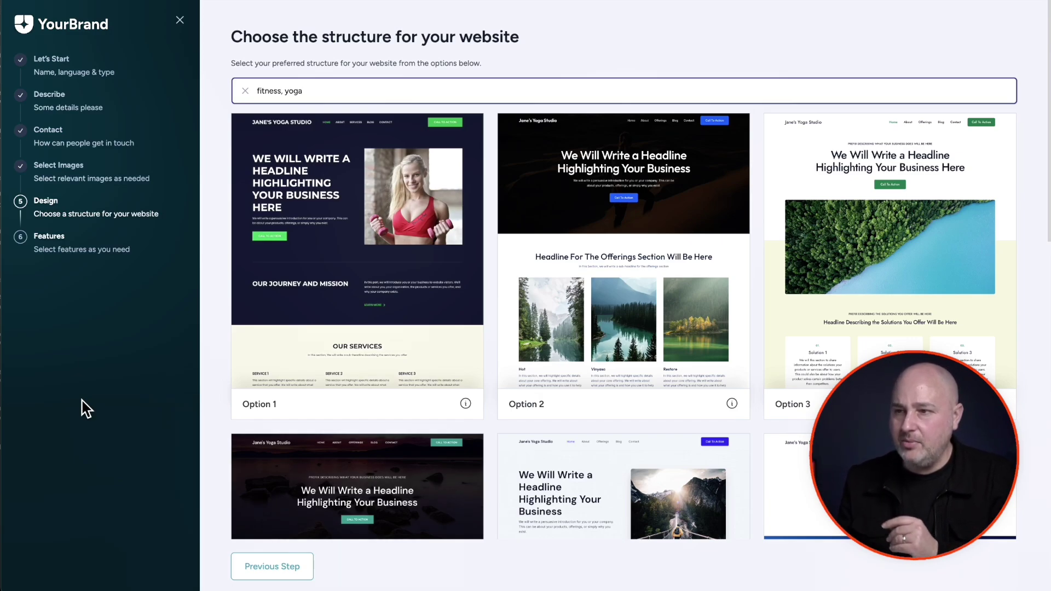
Step: Select the 'fitness, yoga' design search text and browse layout Options 1–11
drag(313, 92, 306, 71)
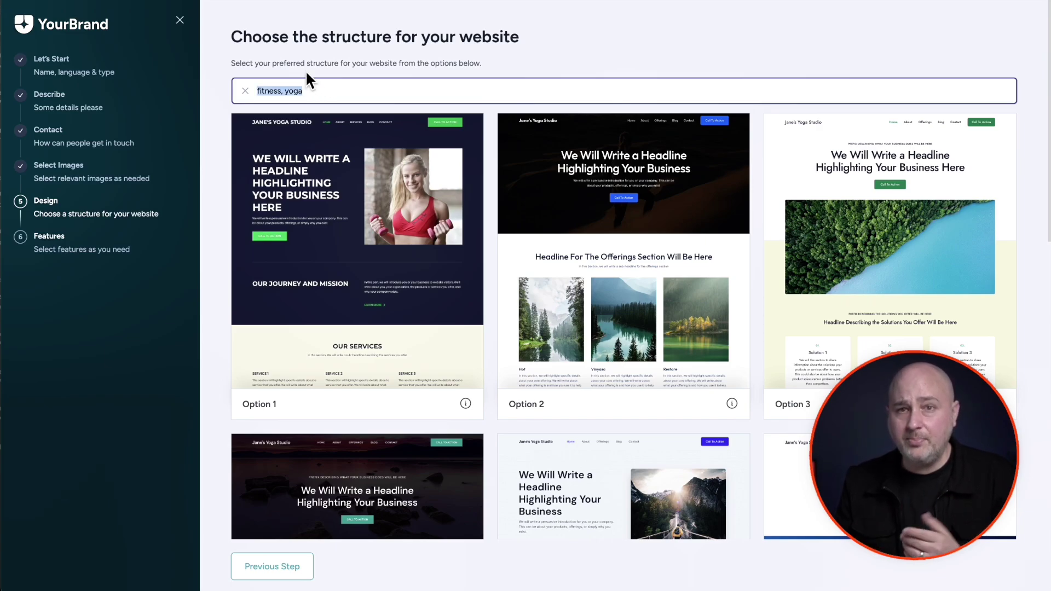
scroll(399, 159, down, 3)
scroll(402, 156, down, 4)
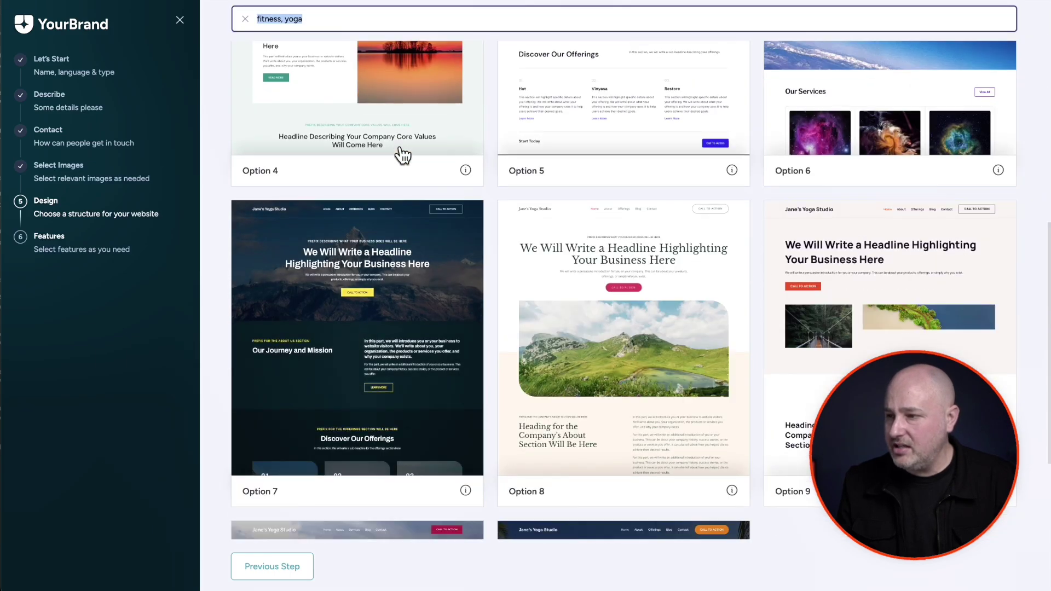
scroll(403, 155, down, 4)
scroll(401, 156, up, 5)
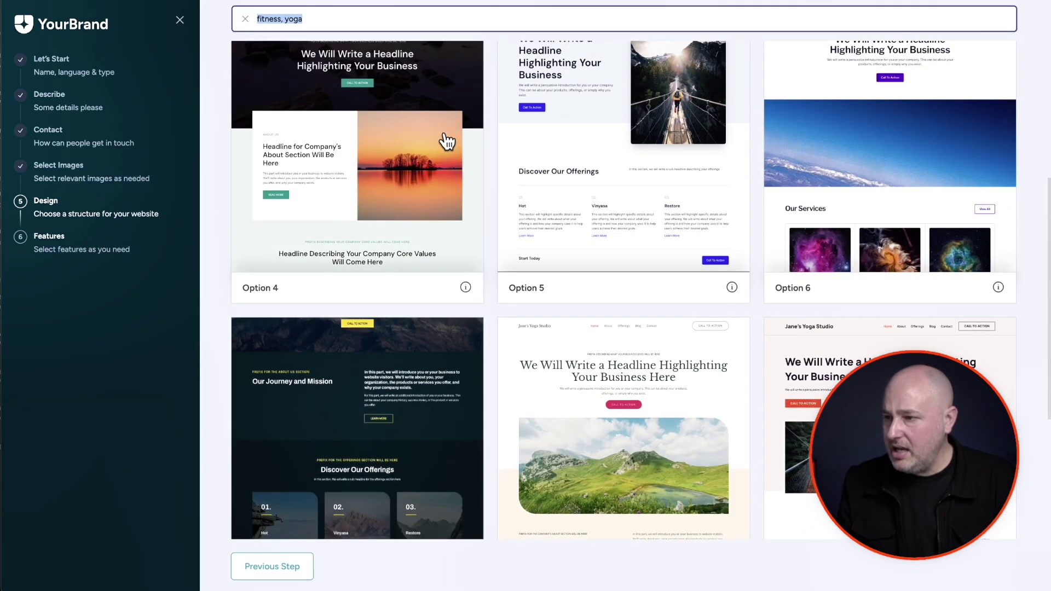
scroll(453, 140, down, 4)
scroll(523, 141, down, 1)
scroll(522, 141, up, 3)
scroll(522, 144, down, 4)
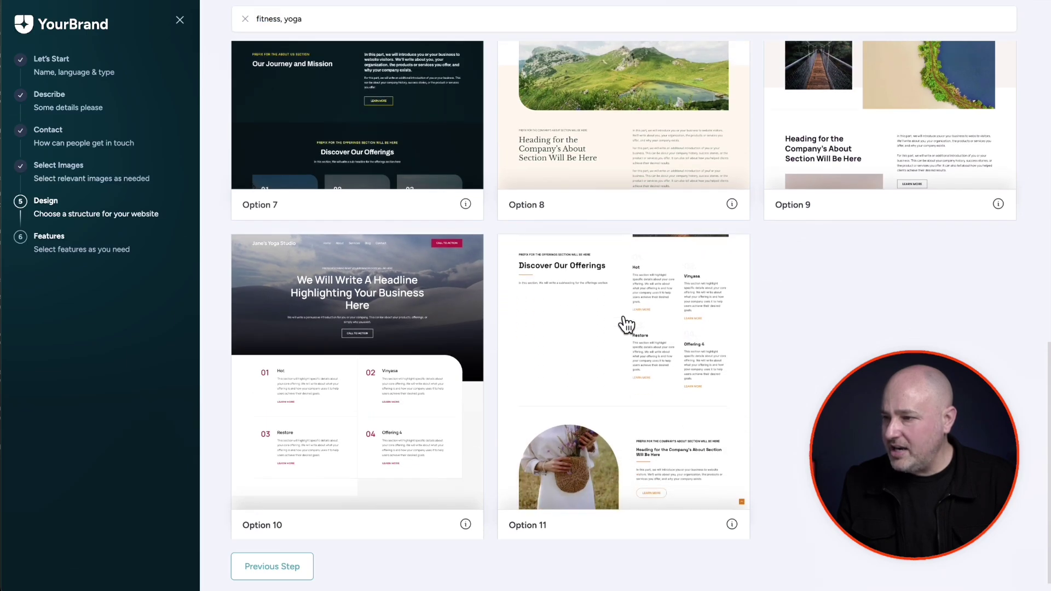
Step: Choose Option 11, preview it on mobile and desktop, and accept the design
click(622, 319)
scroll(568, 304, down, 5)
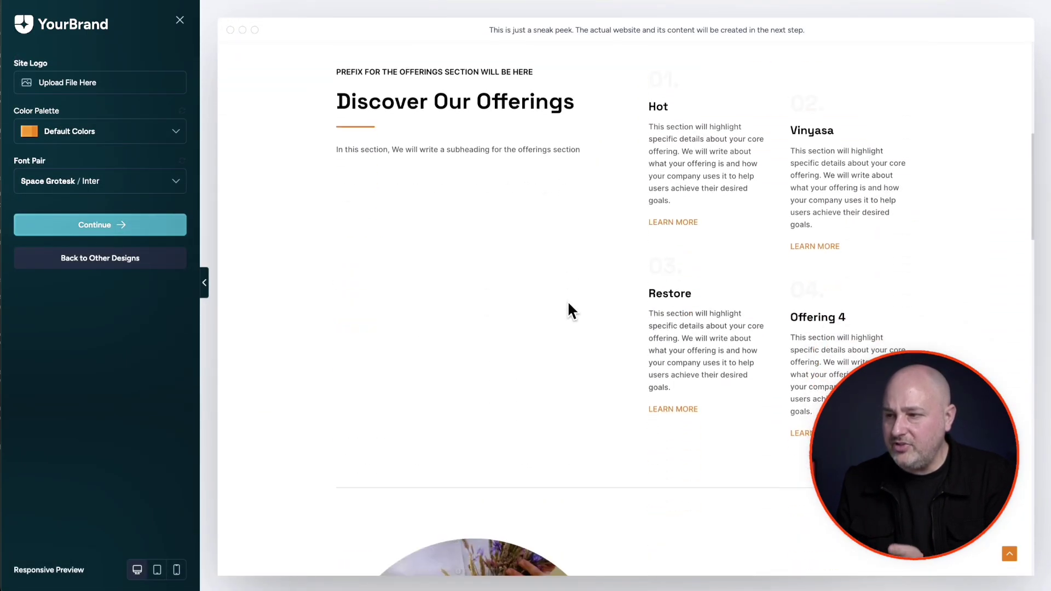
scroll(568, 300, down, 3)
scroll(568, 300, down, 3)
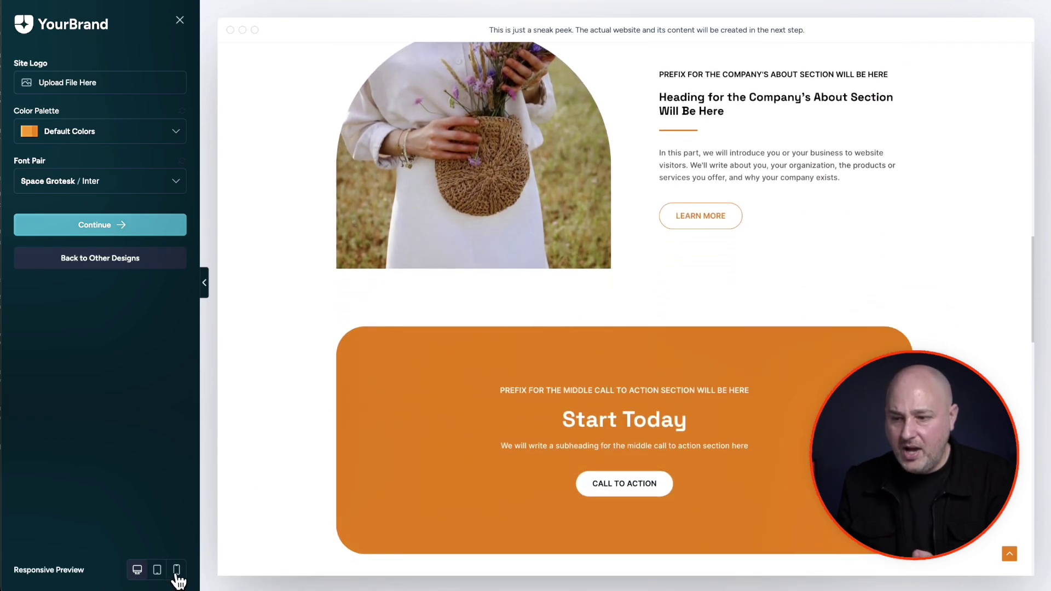
click(177, 570)
scroll(615, 297, up, 2)
scroll(615, 297, up, 5)
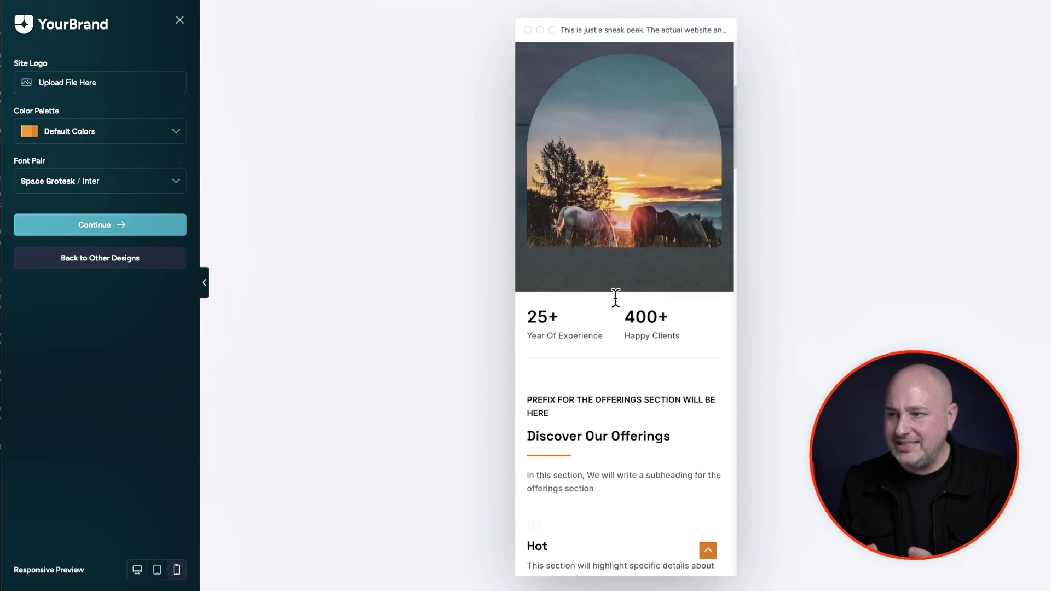
scroll(615, 296, up, 3)
scroll(615, 296, up, 2)
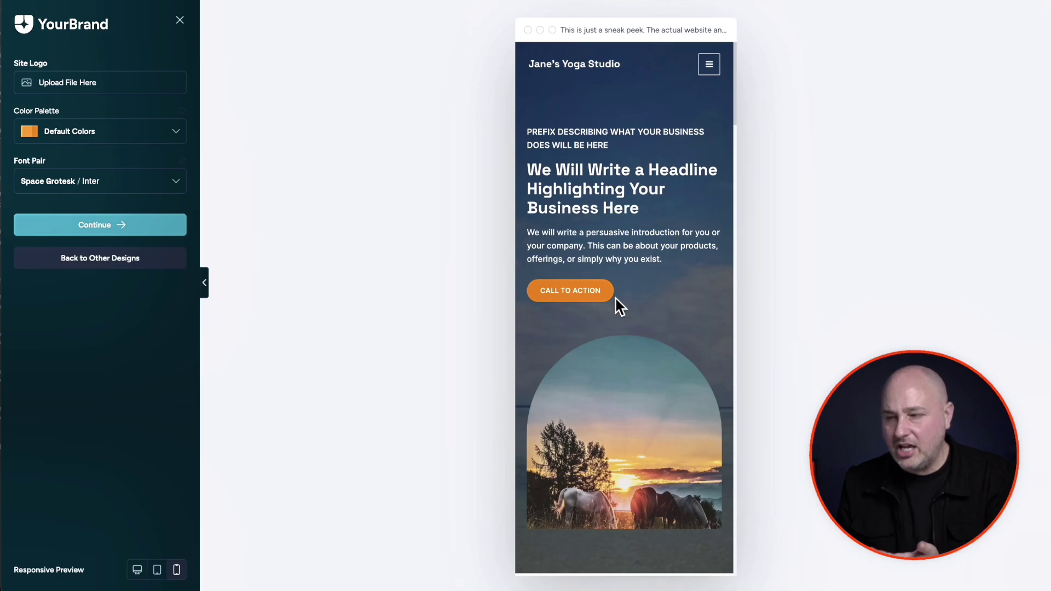
scroll(617, 298, down, 3)
scroll(614, 297, down, 3)
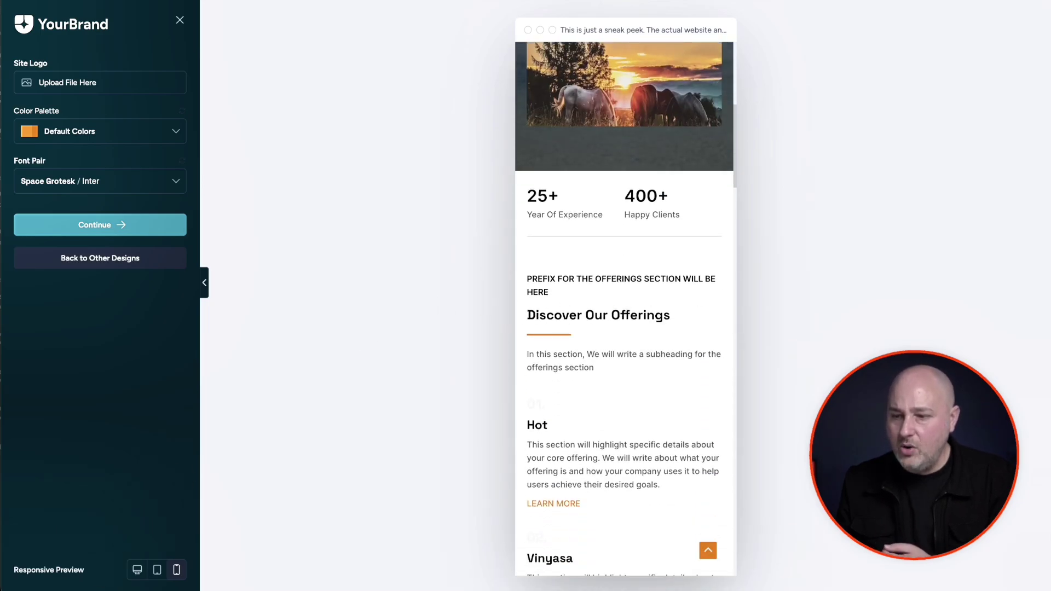
click(136, 571)
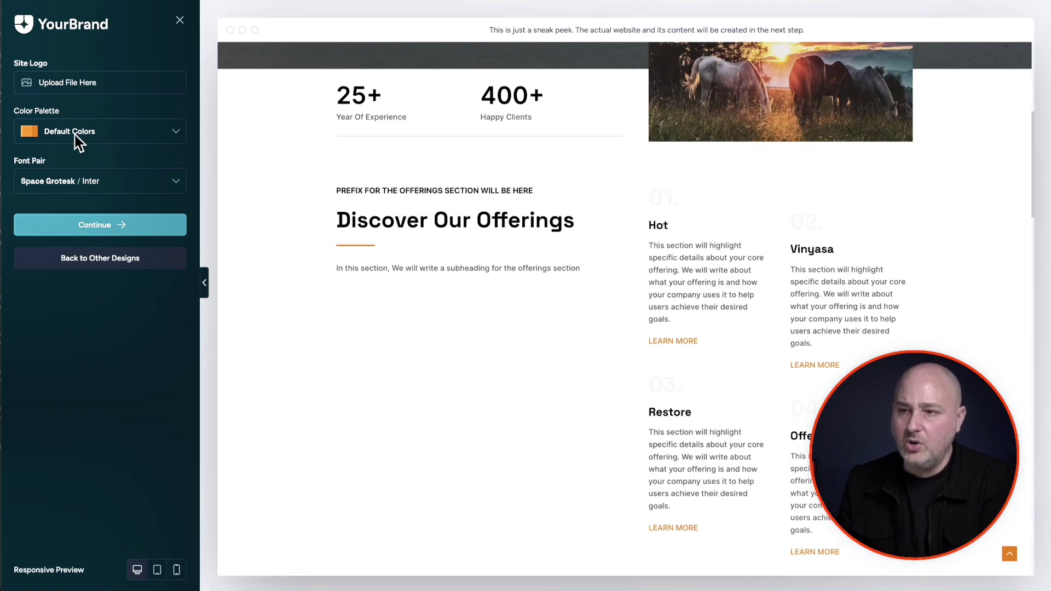
scroll(359, 188, up, 2)
scroll(279, 132, up, 3)
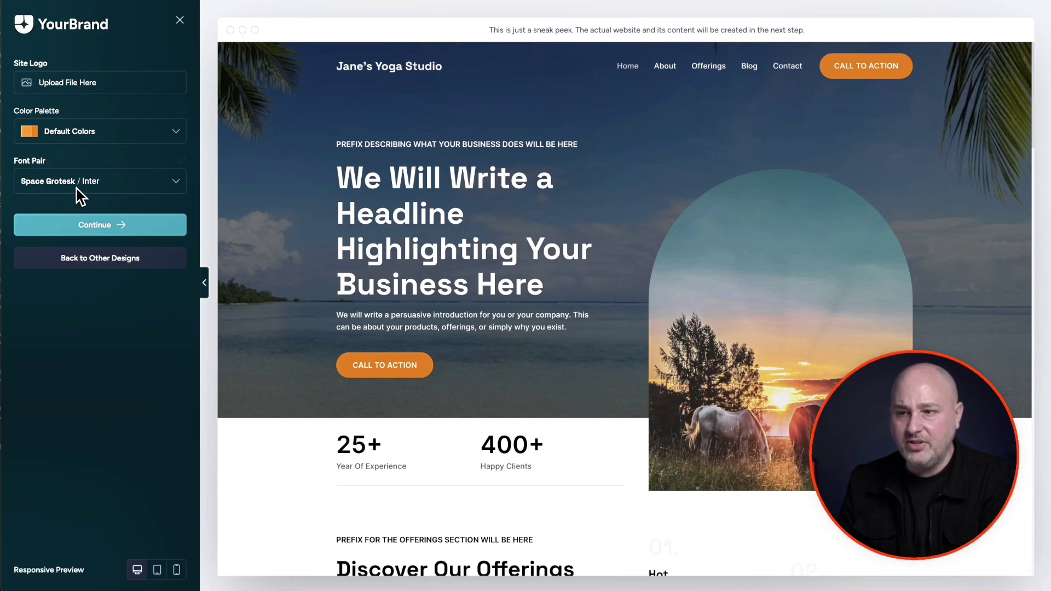
click(103, 233)
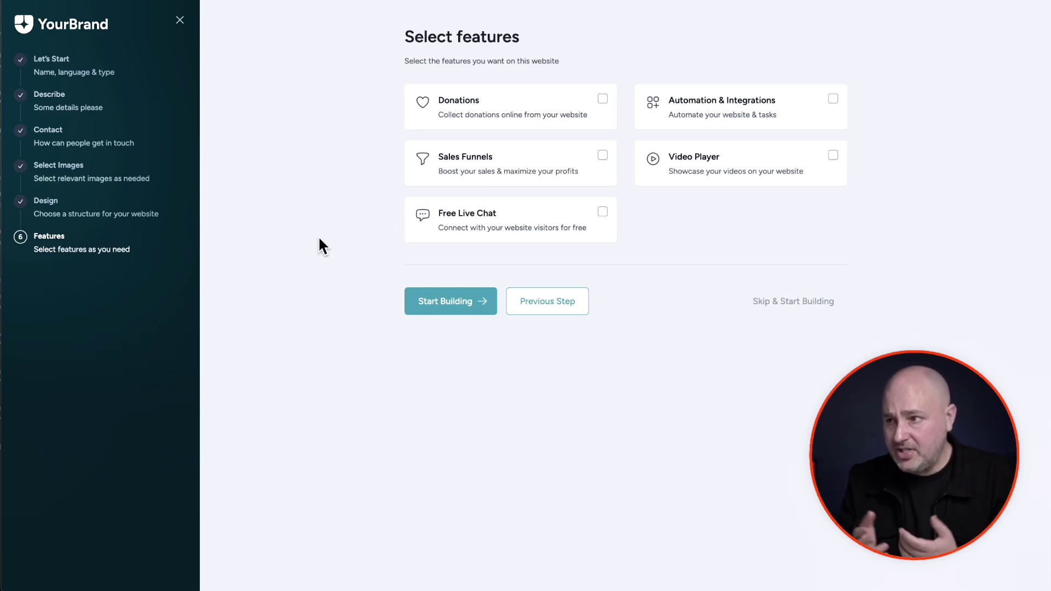
Step: Tick Video Player and Automation & Integrations, then start building the site
click(783, 179)
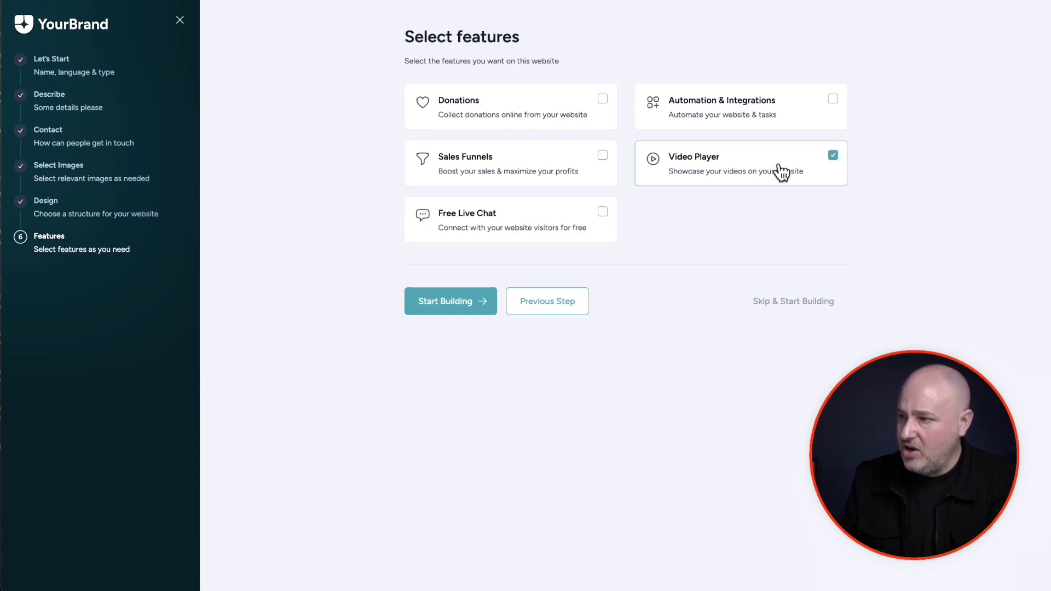
click(764, 111)
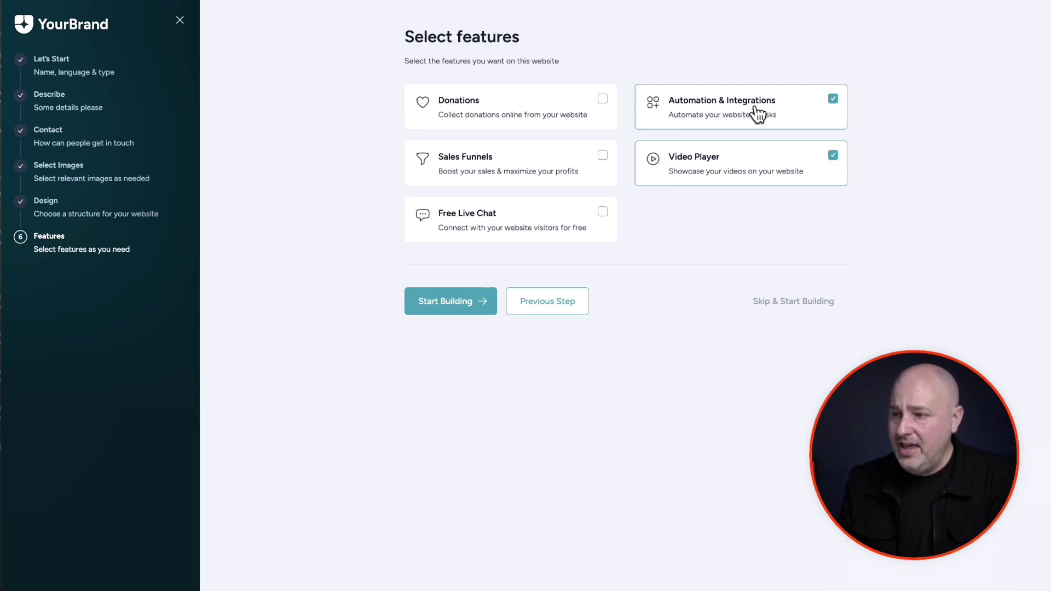
click(441, 310)
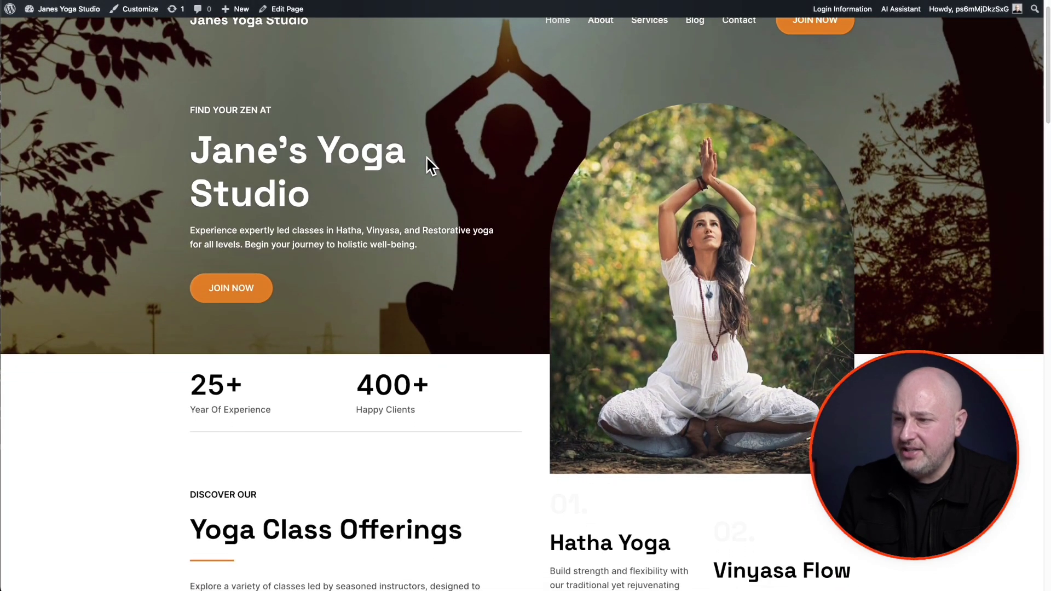
scroll(427, 165, down, 2)
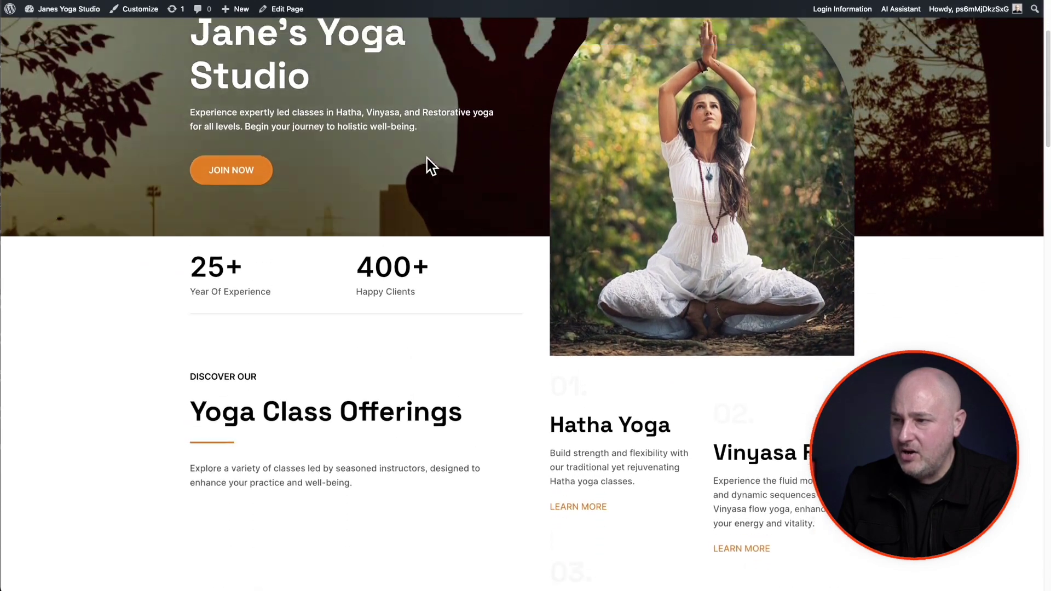
scroll(427, 165, down, 3)
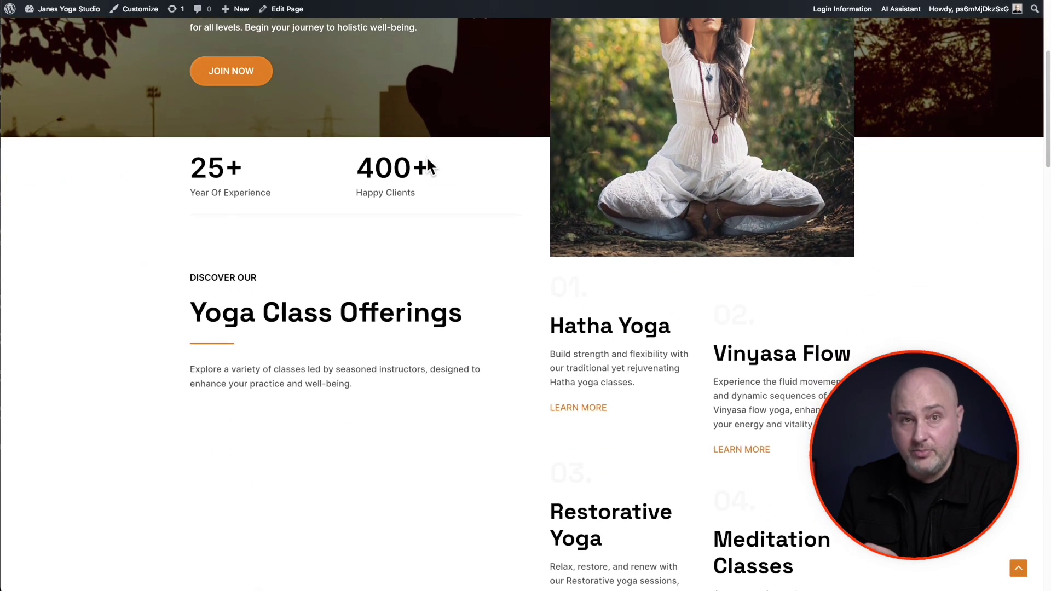
scroll(428, 164, down, 3)
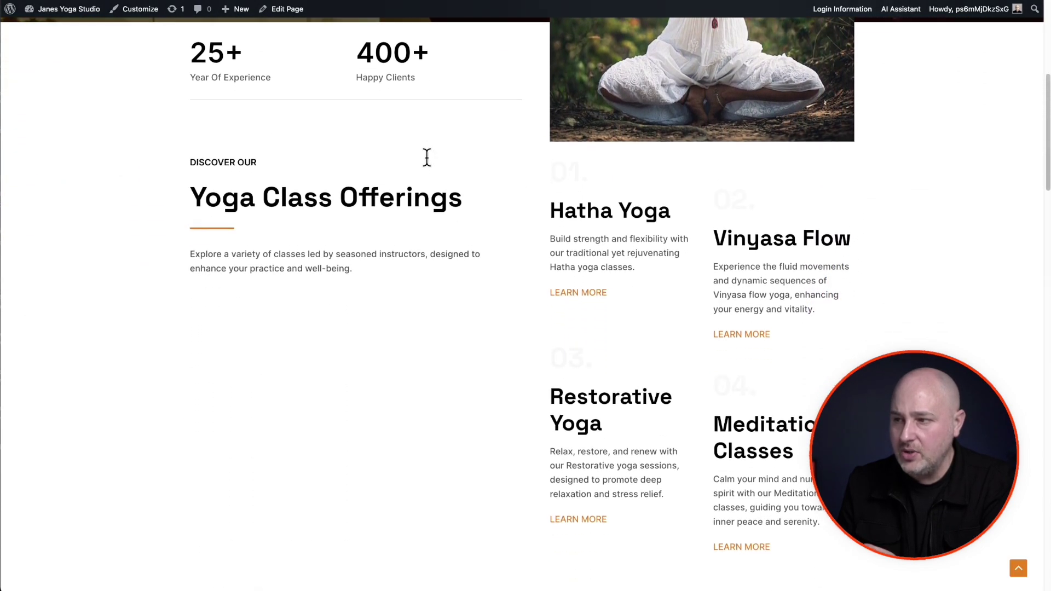
scroll(428, 157, down, 1)
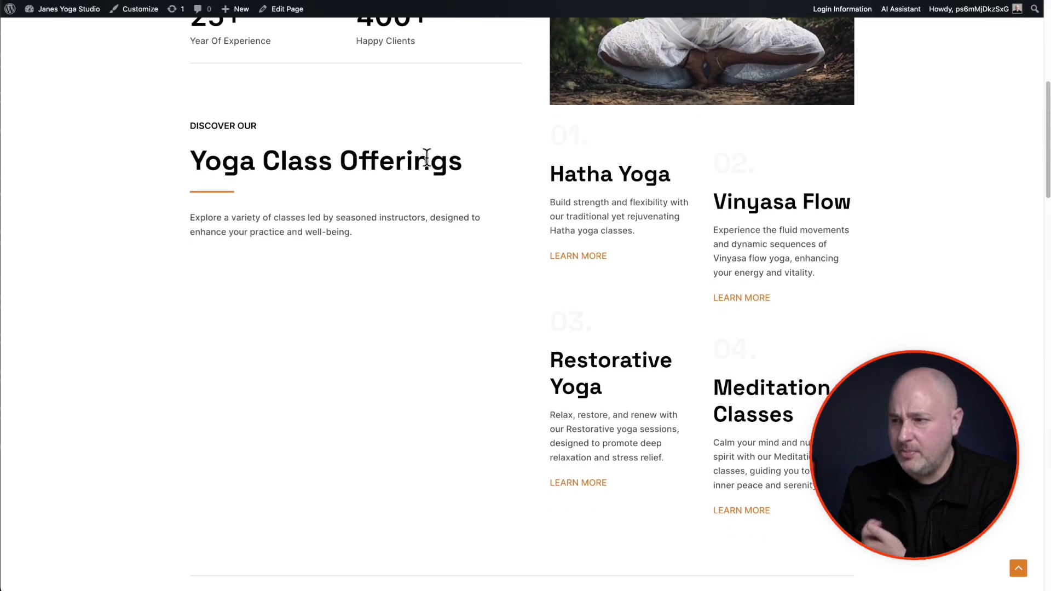
scroll(427, 159, down, 1)
scroll(426, 157, down, 3)
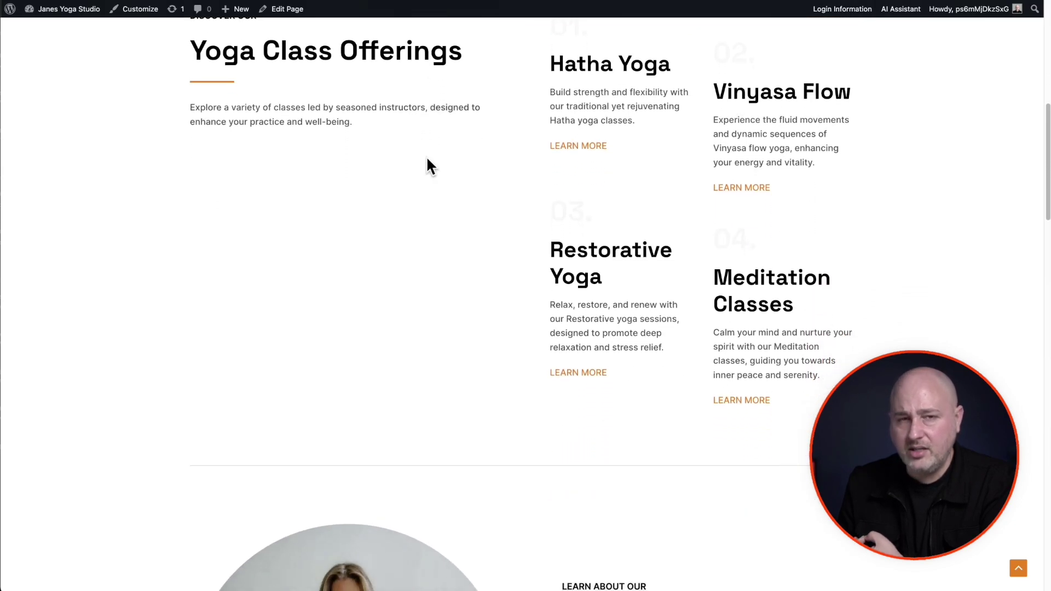
scroll(426, 164, down, 2)
scroll(425, 165, down, 5)
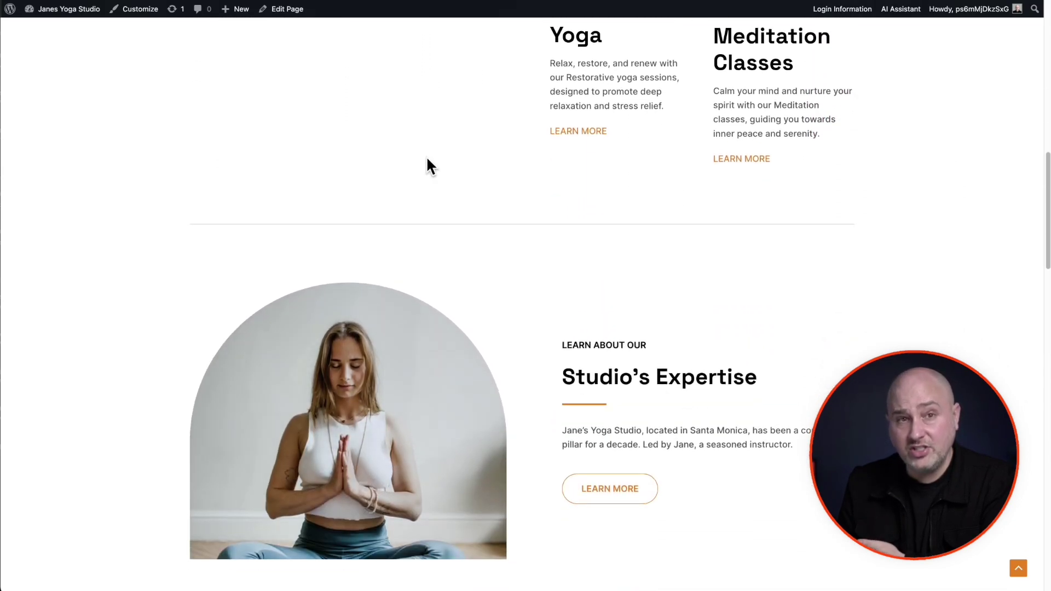
scroll(425, 165, down, 1)
scroll(427, 164, down, 5)
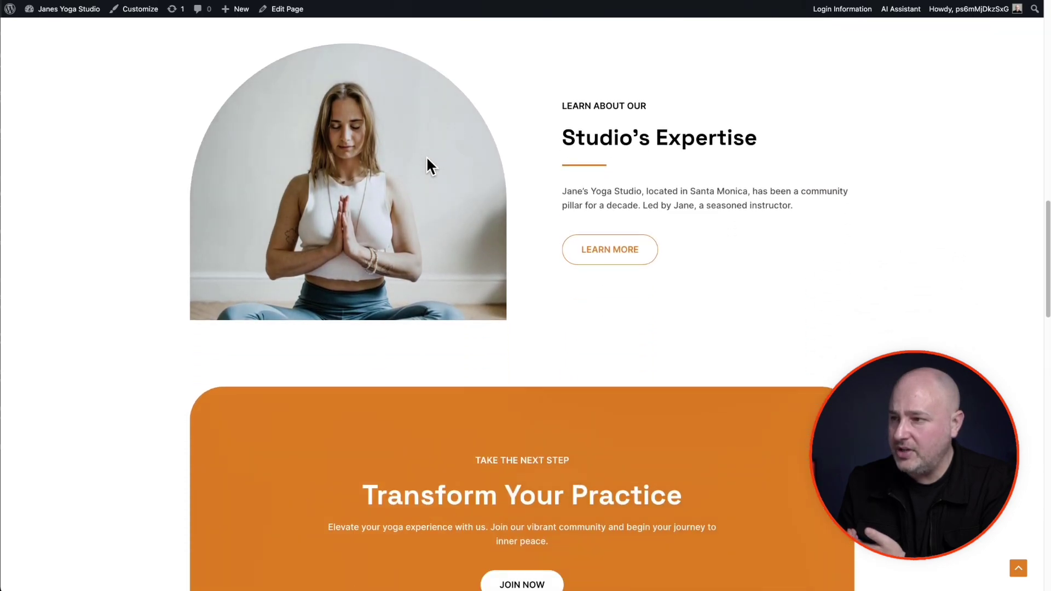
scroll(426, 164, down, 1)
scroll(425, 164, down, 4)
scroll(426, 164, down, 5)
scroll(429, 165, down, 3)
scroll(429, 164, down, 1)
scroll(428, 165, down, 5)
scroll(429, 165, up, 15)
scroll(426, 162, up, 2)
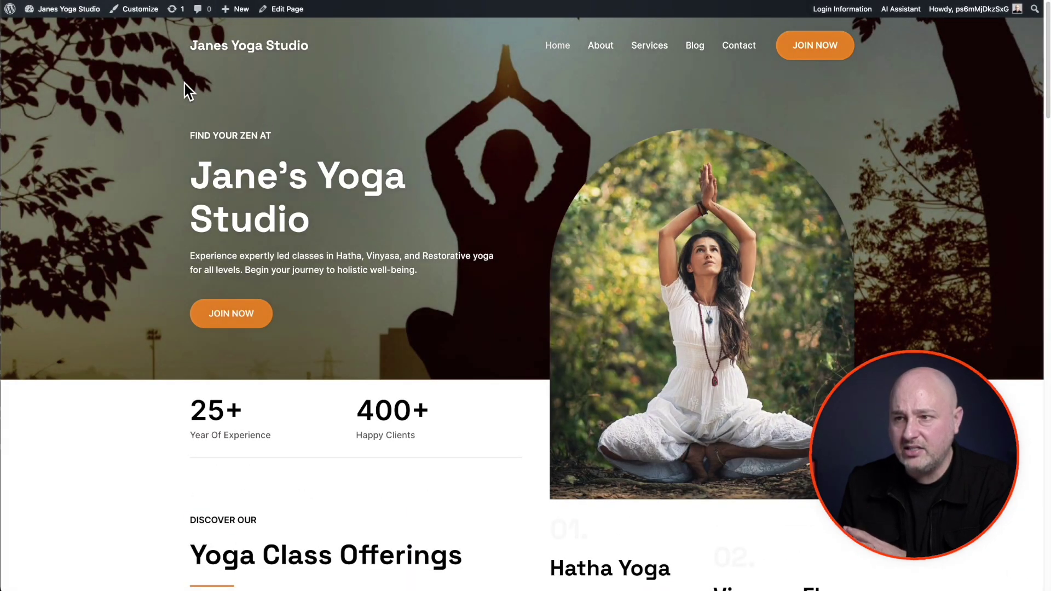
Step: Swap the arched hero photo for the Media Library photo of the long-haired woman in white
click(280, 19)
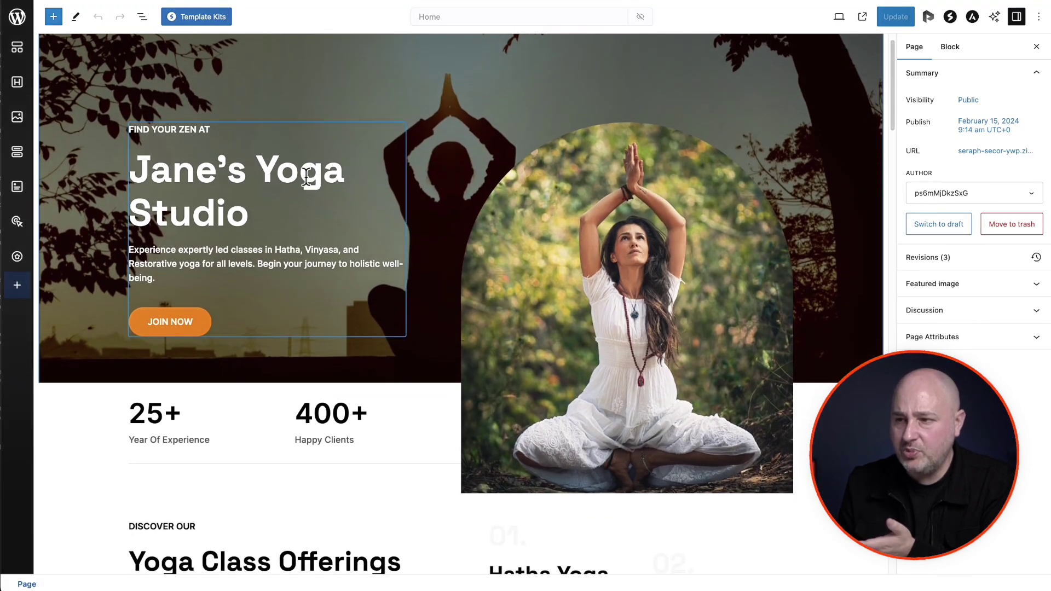
click(306, 173)
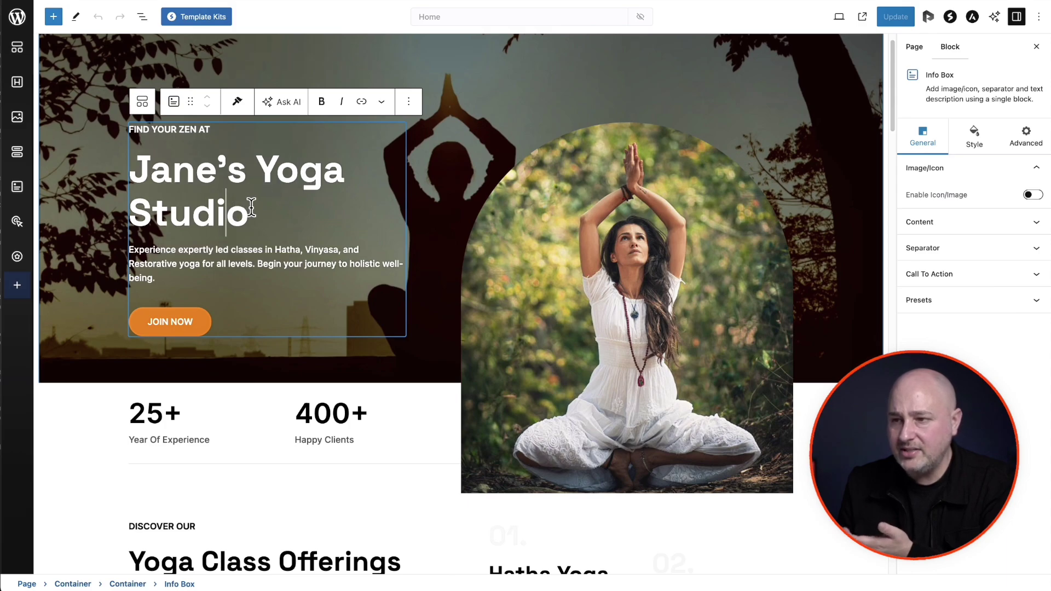
scroll(558, 277, down, 1)
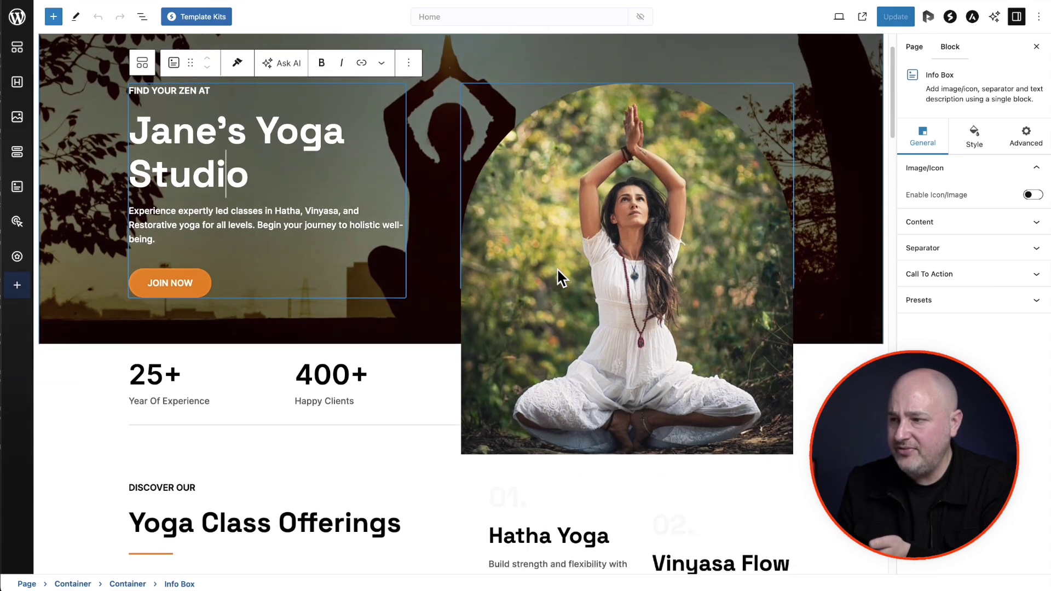
click(617, 229)
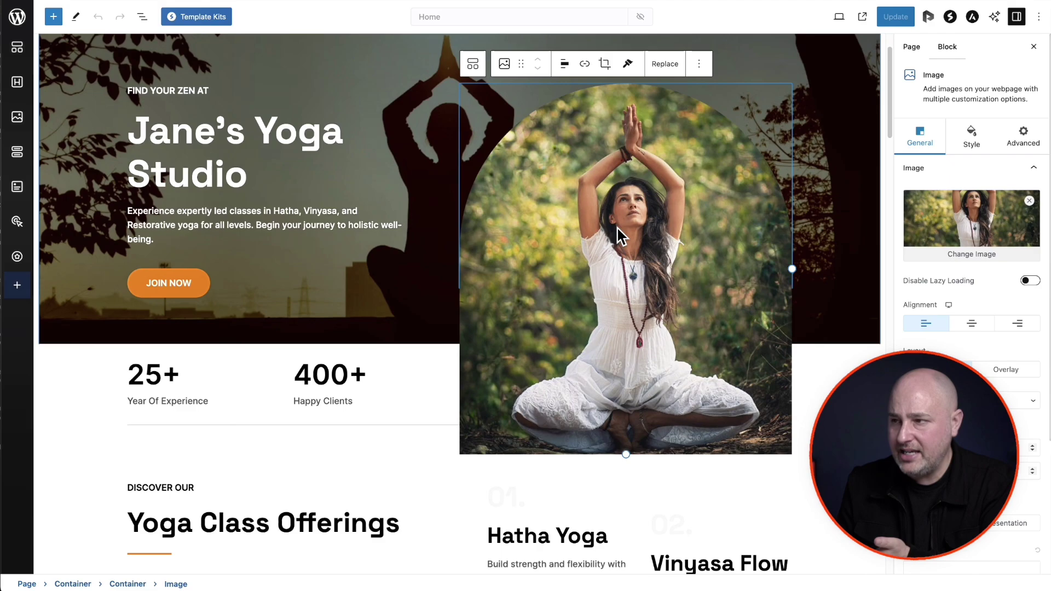
click(665, 64)
click(694, 105)
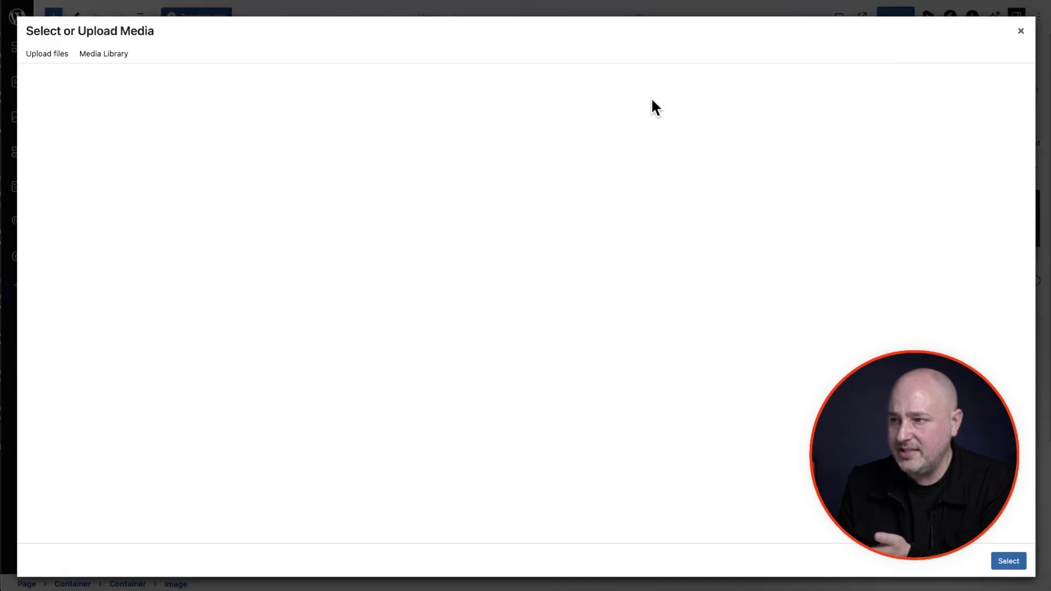
click(91, 59)
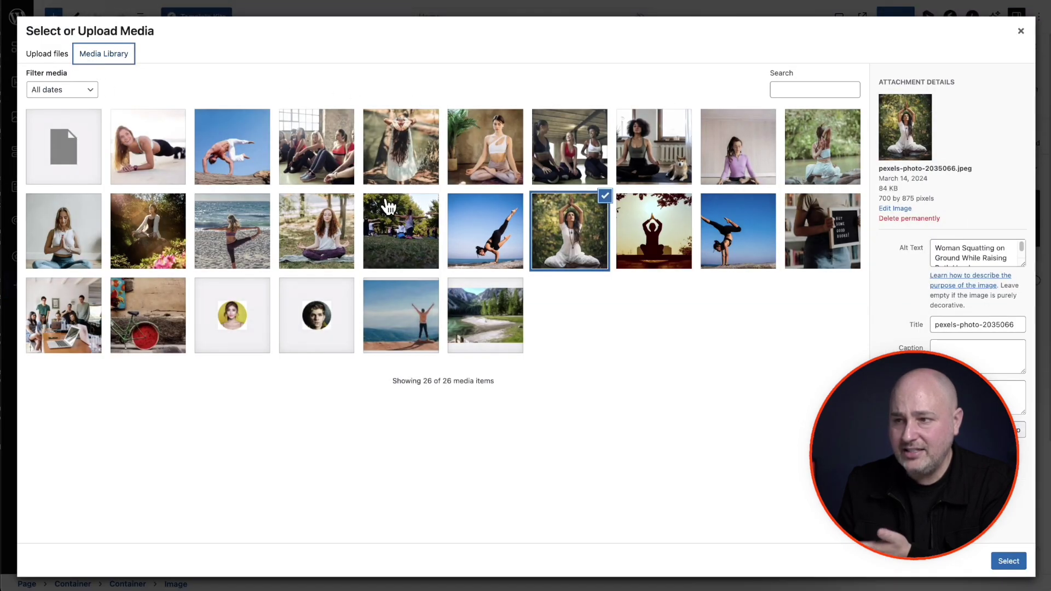
click(486, 168)
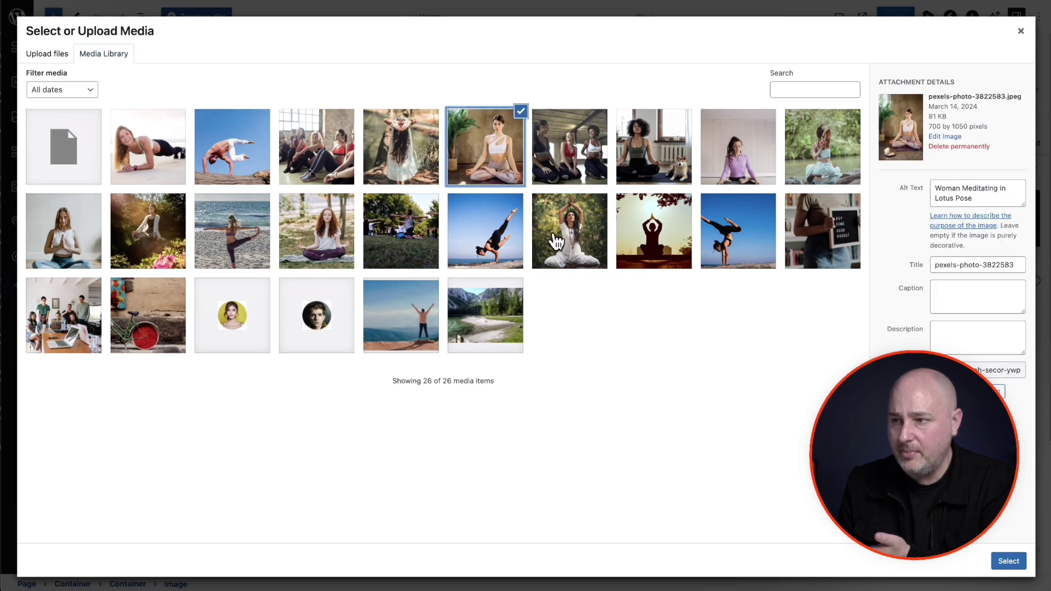
click(397, 161)
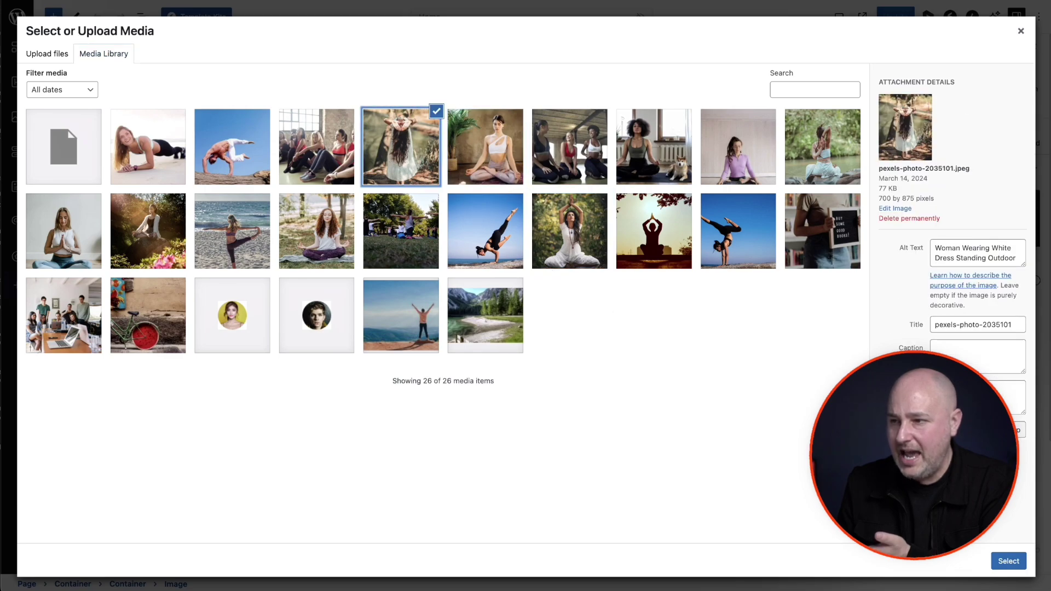
click(1007, 561)
scroll(587, 370, down, 3)
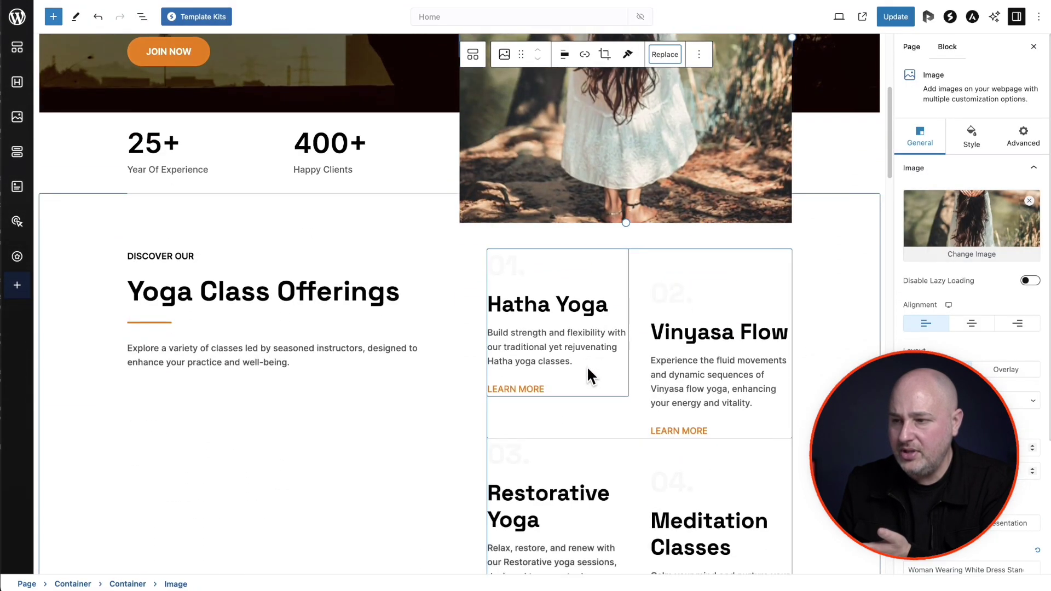
scroll(587, 369, down, 2)
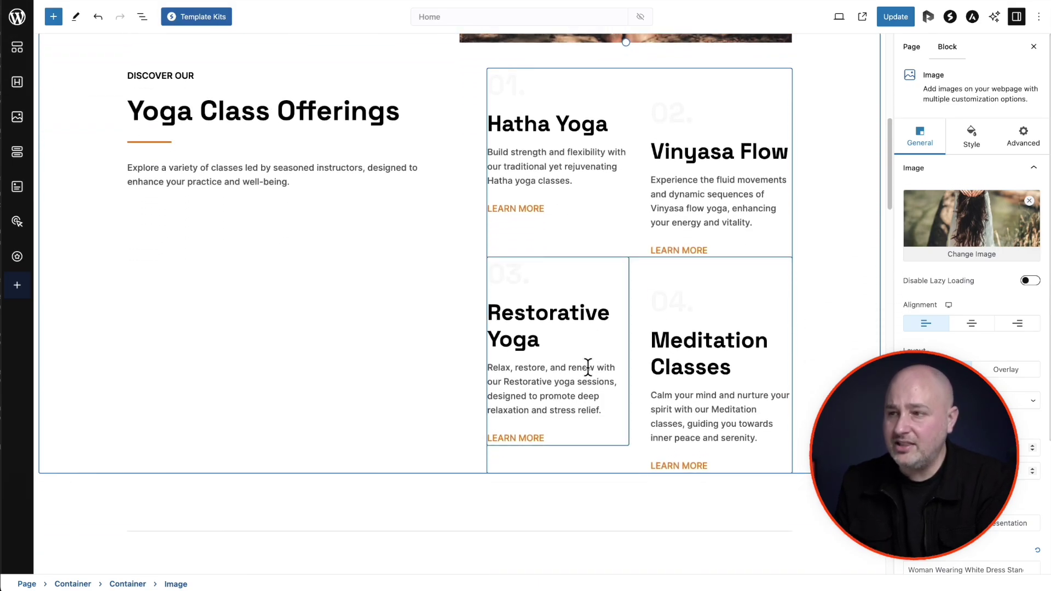
scroll(589, 368, up, 2)
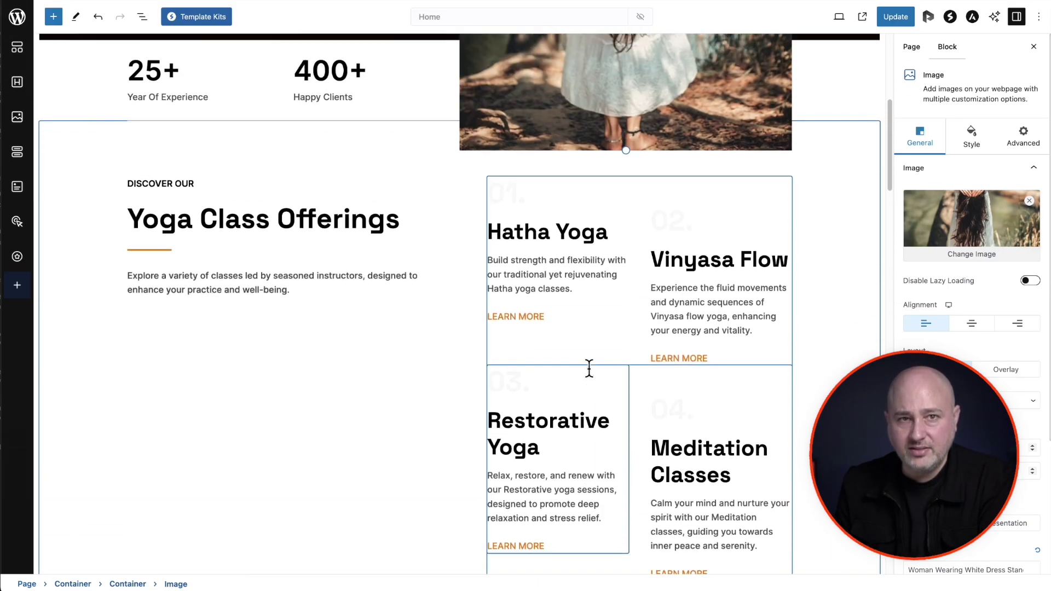